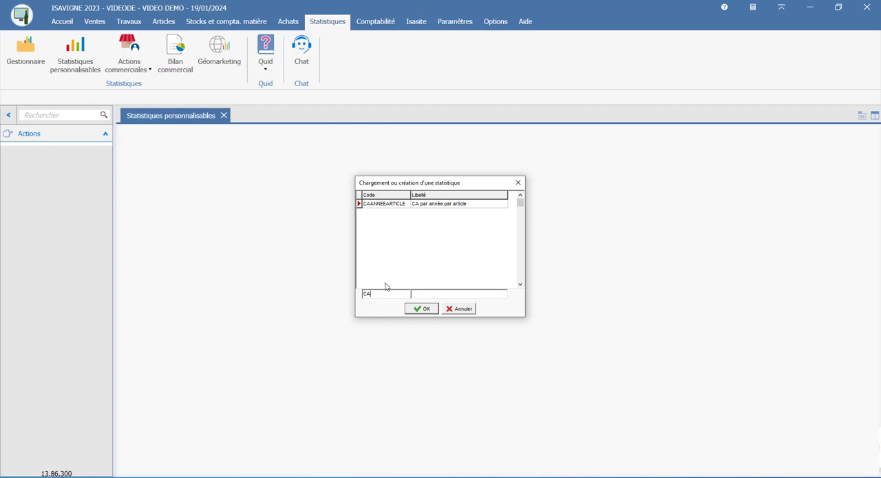
- Create a statistic with the code CAPARARTICLE and the label "CA par Article"
{"action": "type", "text": "PARARTICLE"}
{"action": "key", "text": "Tab"}
{"action": "type", "text": "CA par Article"}
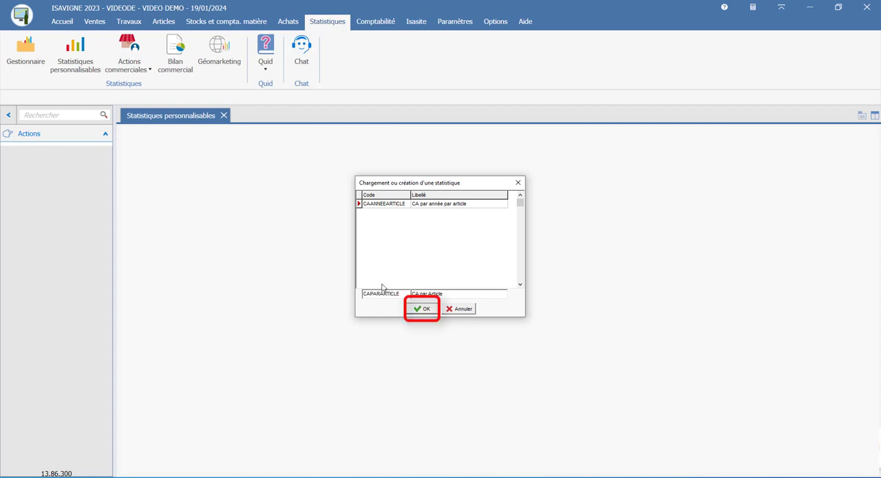
{"action": "left_click", "coordinate": [426, 309]}
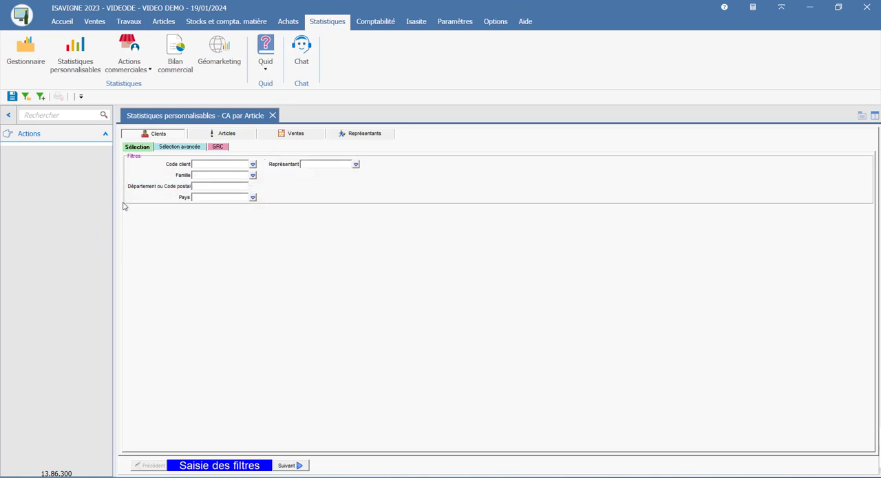
- Review the available filters for clients (advanced and GRC), articles, sales and representatives without setting any
{"action": "left_click", "coordinate": [185, 148]}
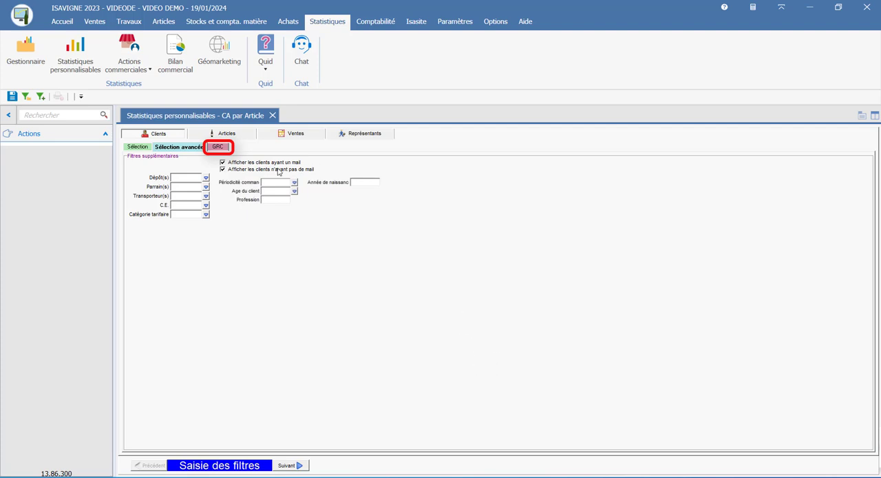
{"action": "left_click", "coordinate": [221, 148]}
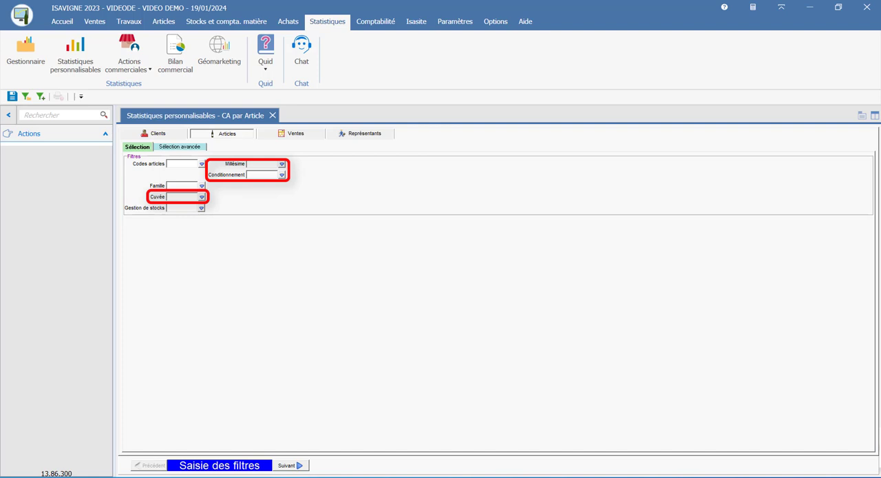
{"action": "left_click", "coordinate": [198, 148]}
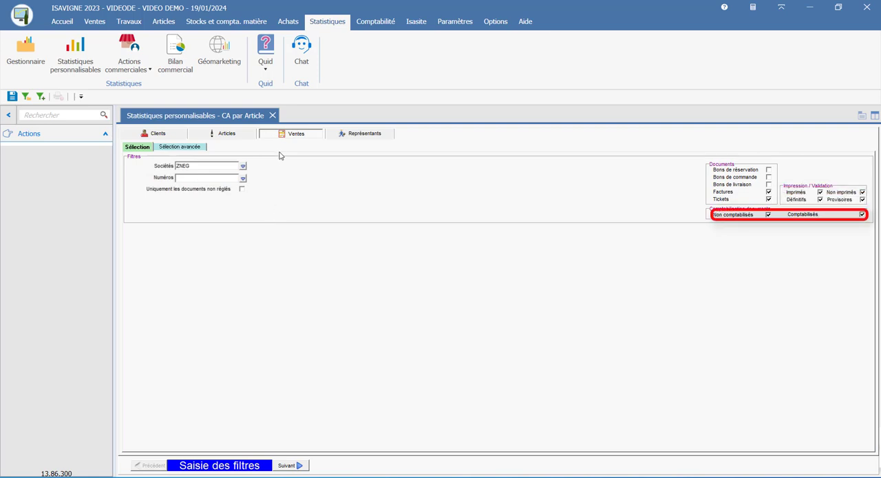
{"action": "left_click", "coordinate": [186, 149]}
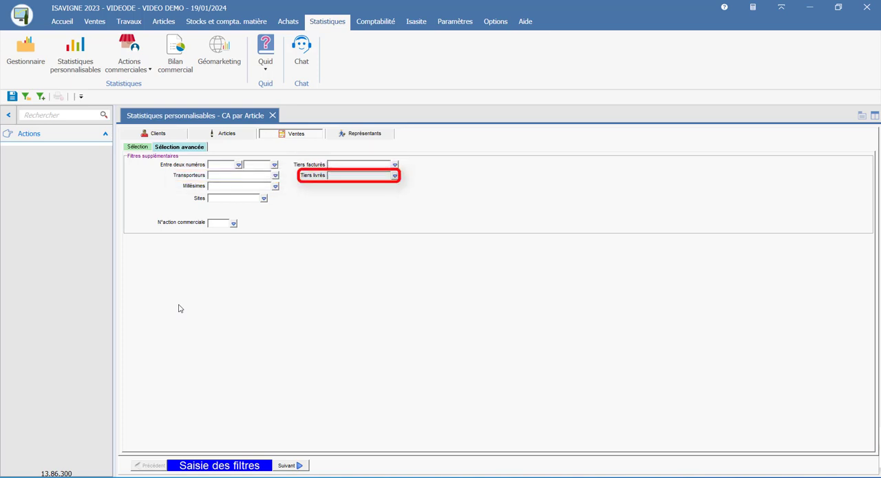
{"action": "left_click", "coordinate": [375, 136]}
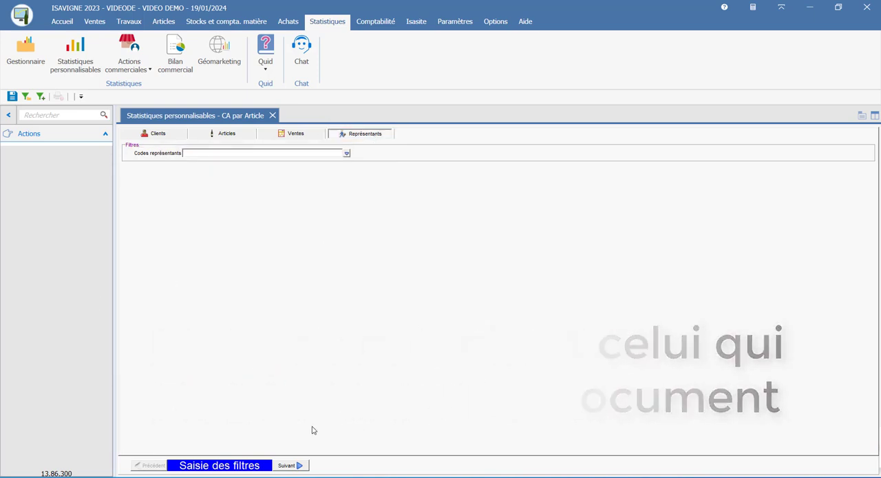
- Build a list presentation with Code article and Désignation courte as fields and Quantité and Mt Ht as data
{"action": "left_click", "coordinate": [289, 466]}
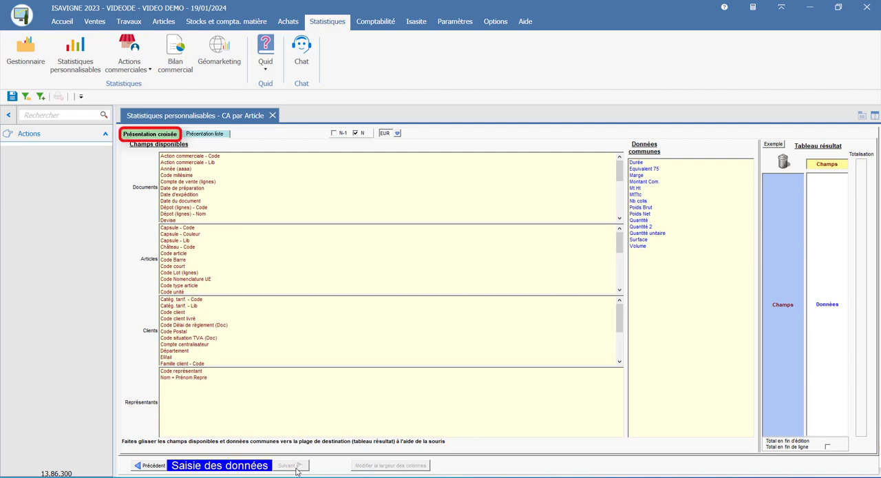
{"action": "left_click", "coordinate": [222, 138]}
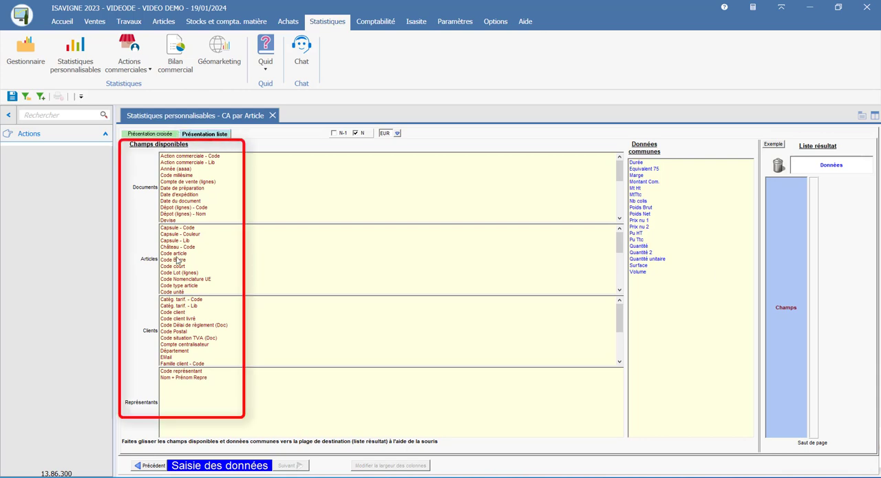
{"action": "left_click_drag", "start_coordinate": [176, 253], "coordinate": [795, 301]}
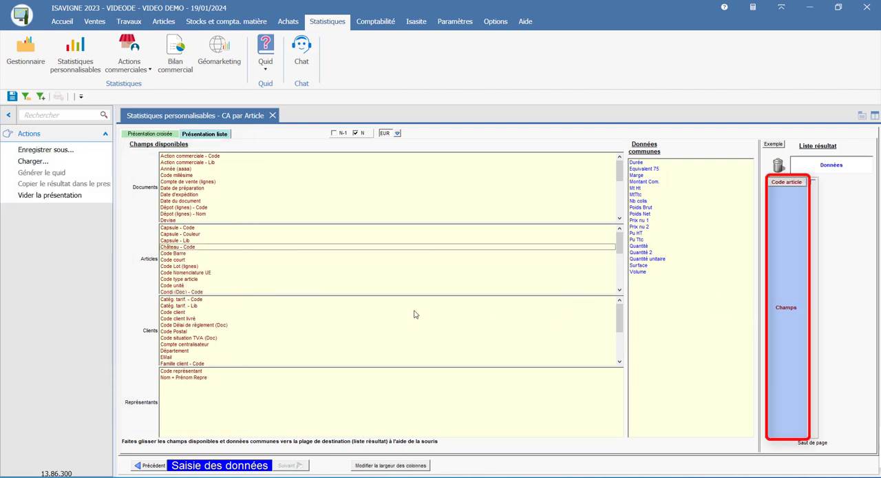
{"action": "scroll", "coordinate": [198, 274], "scroll_direction": "down", "scroll_amount": 1}
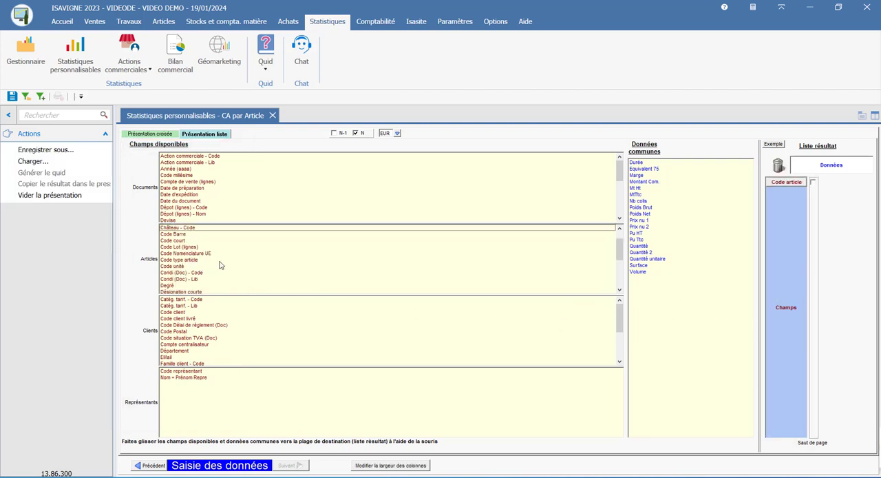
{"action": "scroll", "coordinate": [221, 266], "scroll_direction": "down", "scroll_amount": 1}
{"action": "left_click_drag", "start_coordinate": [182, 272], "coordinate": [794, 285]}
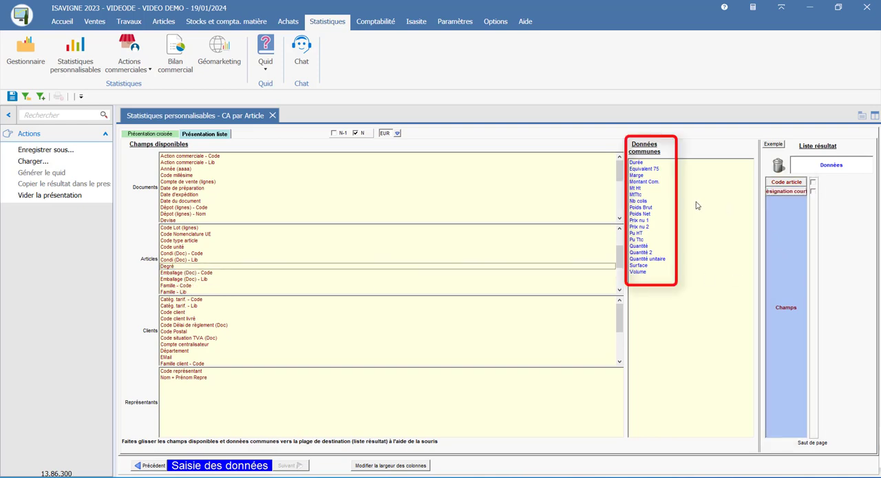
{"action": "left_click_drag", "start_coordinate": [639, 250], "coordinate": [833, 166]}
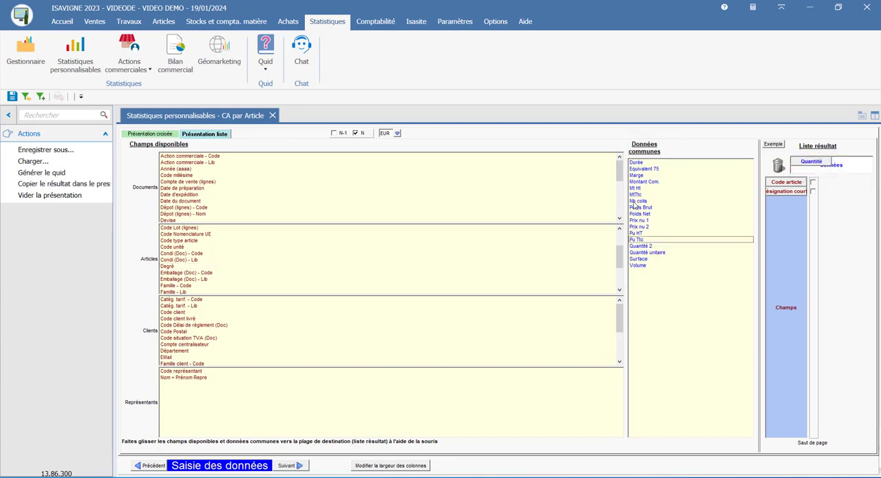
{"action": "left_click_drag", "start_coordinate": [636, 189], "coordinate": [825, 176]}
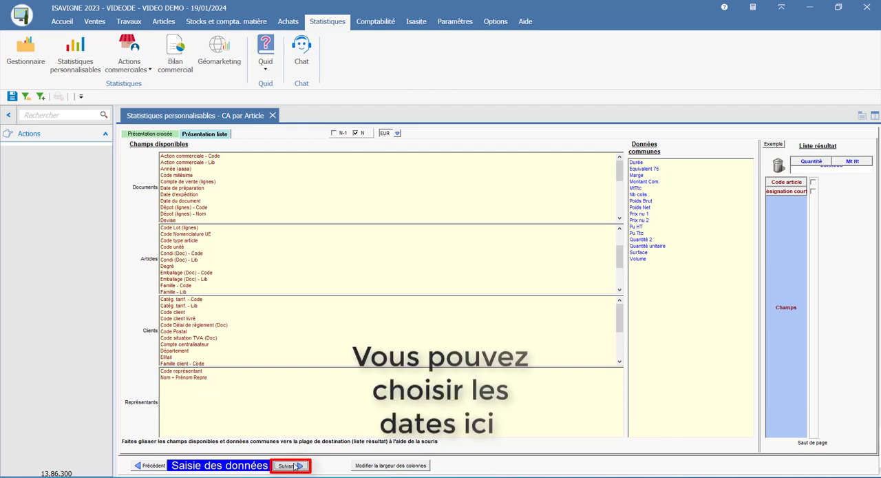
- Preview the list statistic for documents from 01/01/2023 to 31/12/2023, and close the report
{"action": "left_click", "coordinate": [294, 466]}
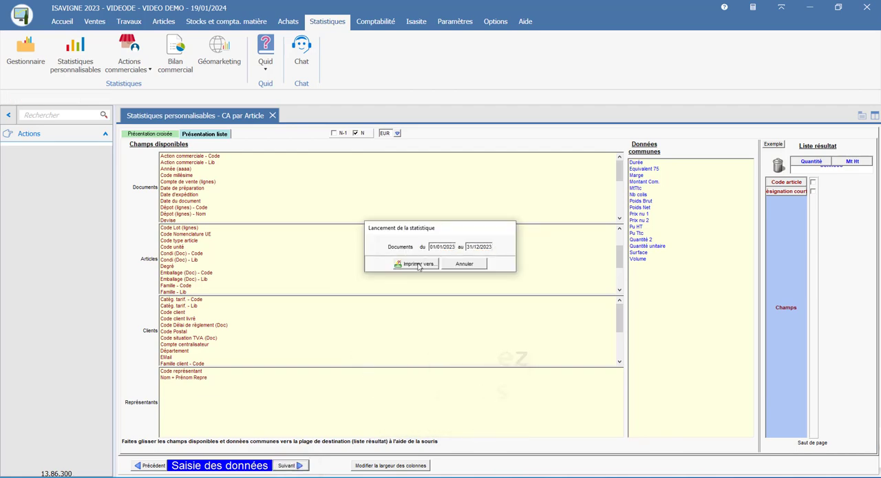
{"action": "left_click", "coordinate": [415, 264]}
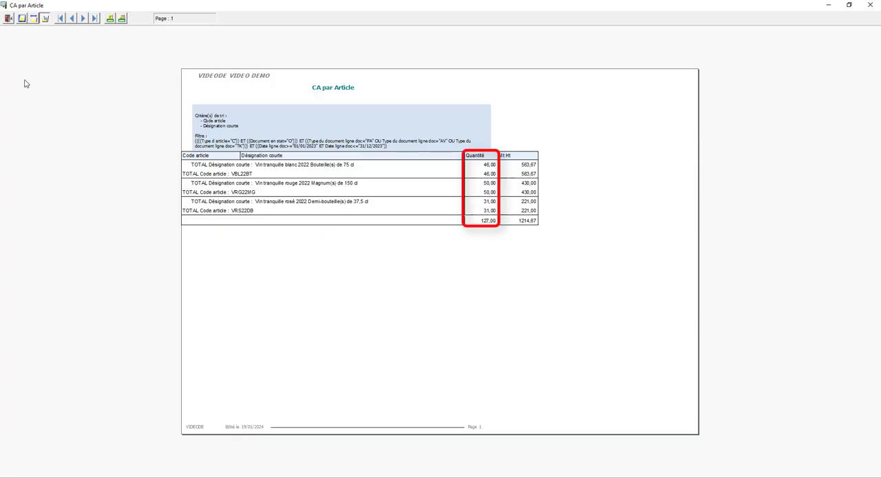
{"action": "left_click", "coordinate": [7, 18]}
- Build a cross presentation with Désignation courte in rows, Code client in columns and Mt Ht and Quantité as data, and preview the report
{"action": "left_click", "coordinate": [160, 133]}
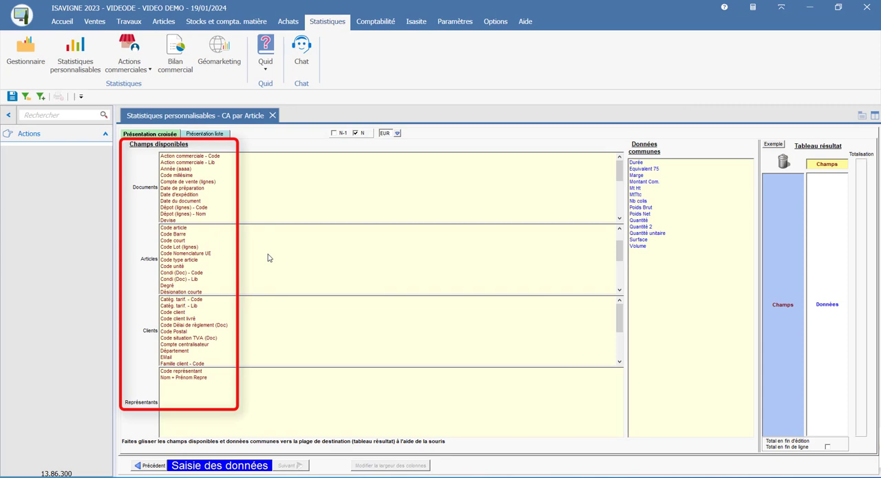
{"action": "left_click", "coordinate": [185, 234]}
{"action": "left_click_drag", "start_coordinate": [185, 292], "coordinate": [776, 295]}
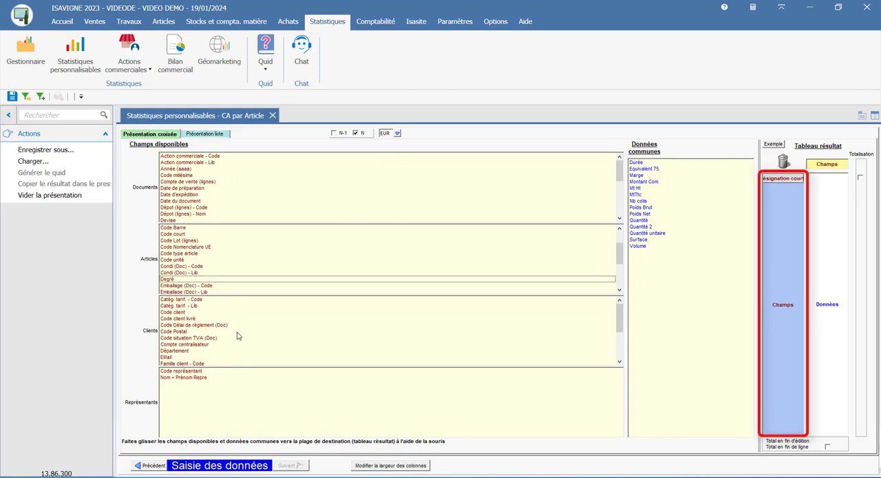
{"action": "left_click_drag", "start_coordinate": [173, 313], "coordinate": [826, 172]}
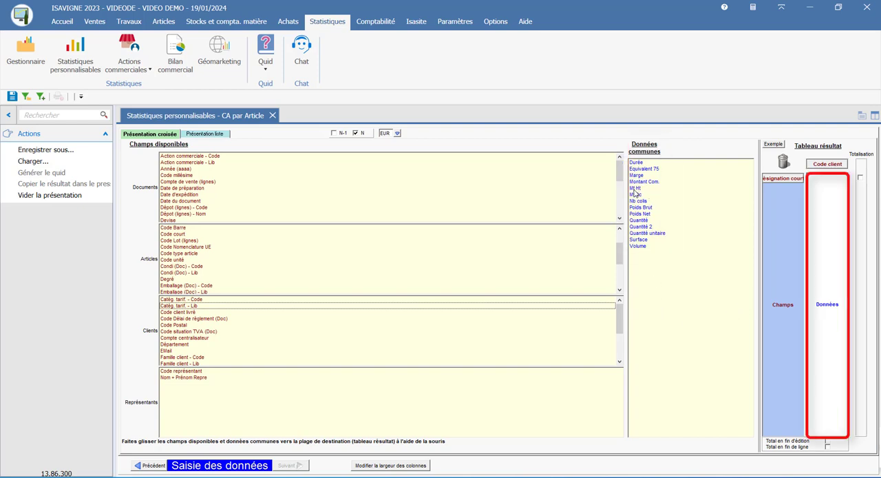
{"action": "left_click_drag", "start_coordinate": [635, 188], "coordinate": [832, 237]}
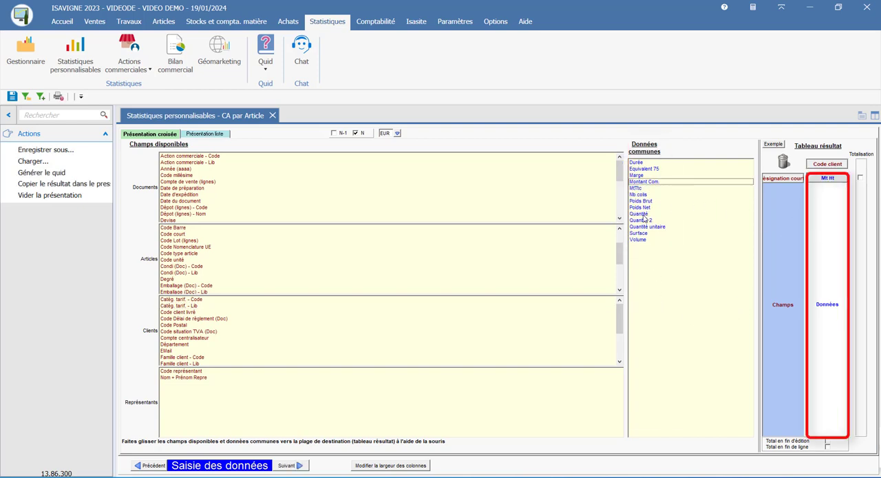
{"action": "left_click_drag", "start_coordinate": [644, 219], "coordinate": [830, 236]}
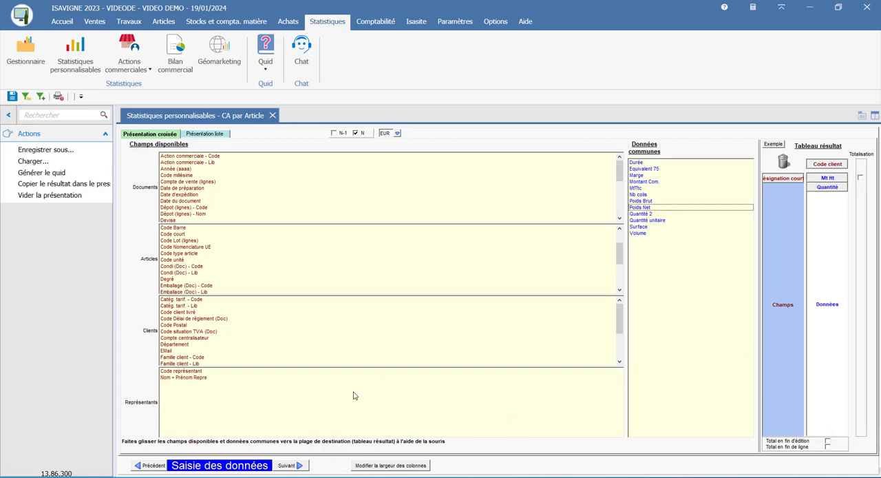
{"action": "left_click", "coordinate": [290, 467]}
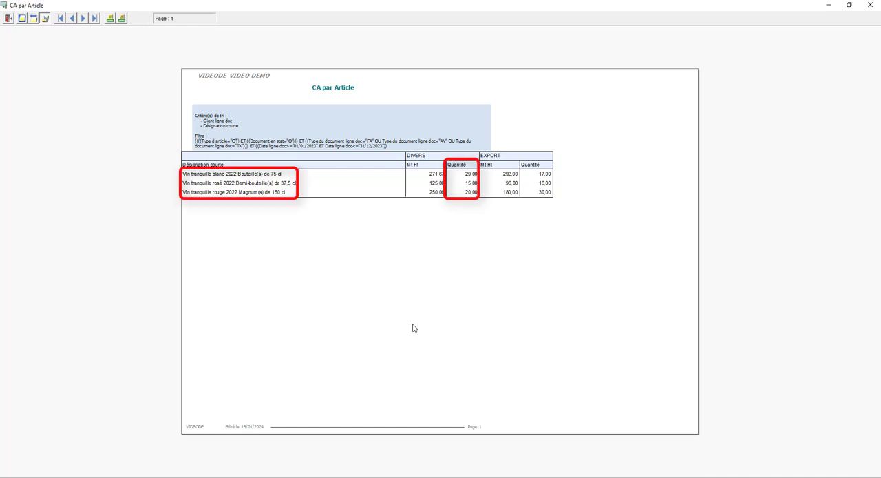
{"action": "left_click", "coordinate": [9, 18]}
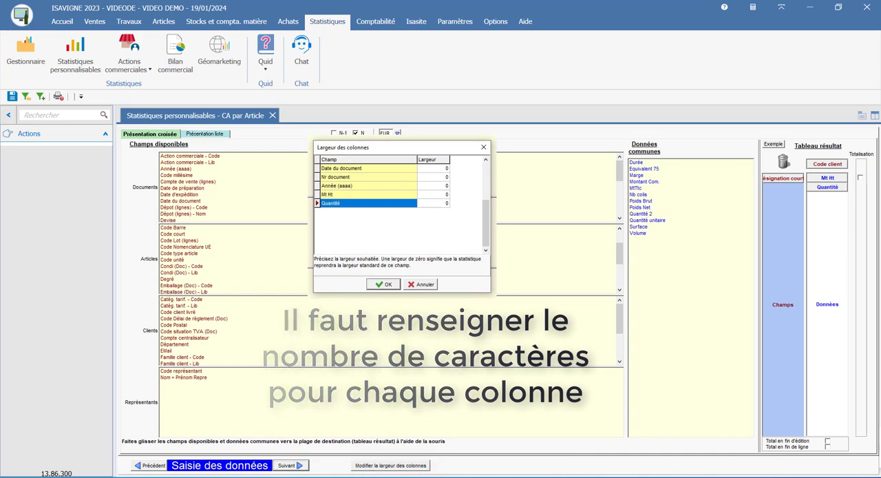
- Copy the cross presentation's result to the clipboard for documents from 01/01/2023 to 31/12/2023
{"action": "right_click", "coordinate": [684, 333]}
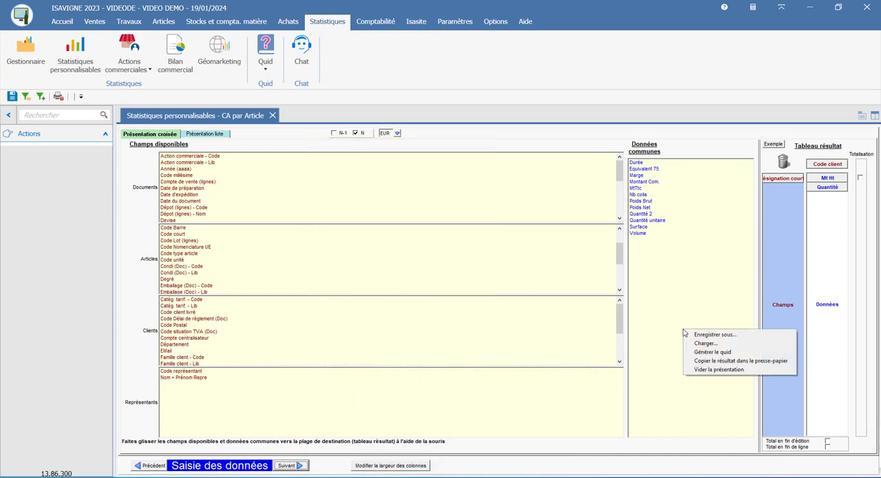
{"action": "left_click", "coordinate": [714, 363]}
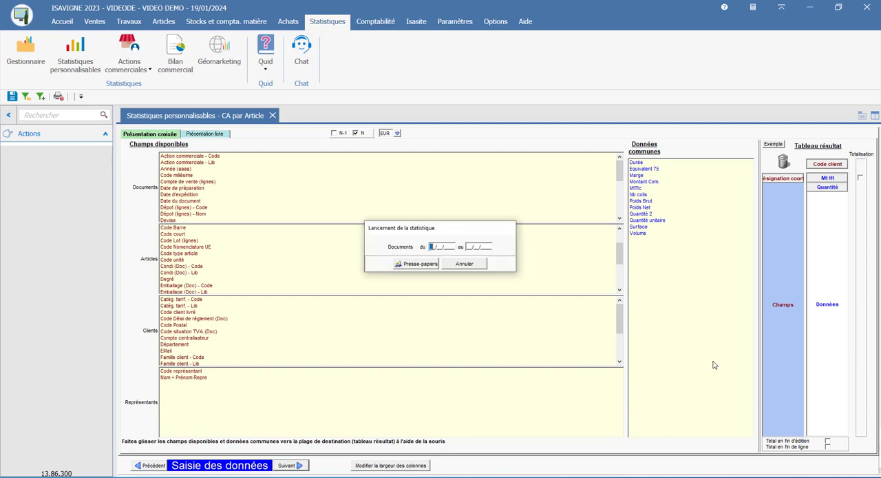
{"action": "left_click", "coordinate": [428, 264]}
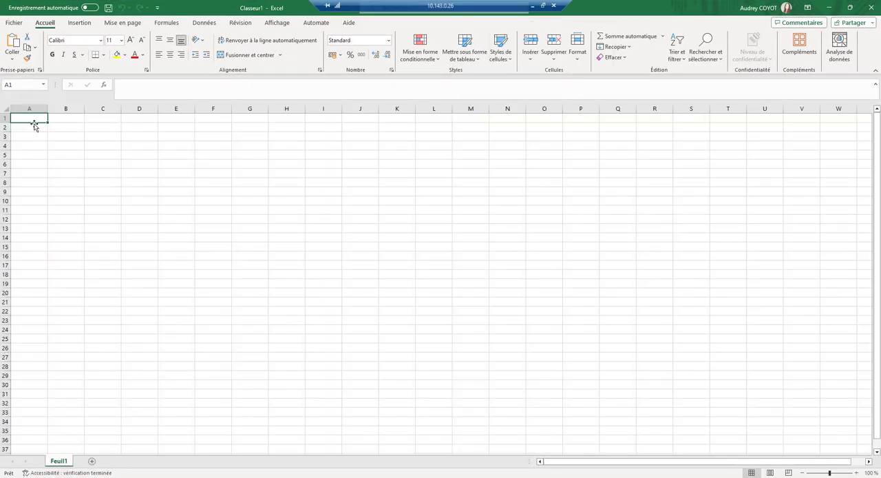
- In Excel, paste the copied statistic into the blank Feuil1 sheet starting at cell A2
{"action": "right_click", "coordinate": [41, 124]}
{"action": "left_click", "coordinate": [64, 181]}
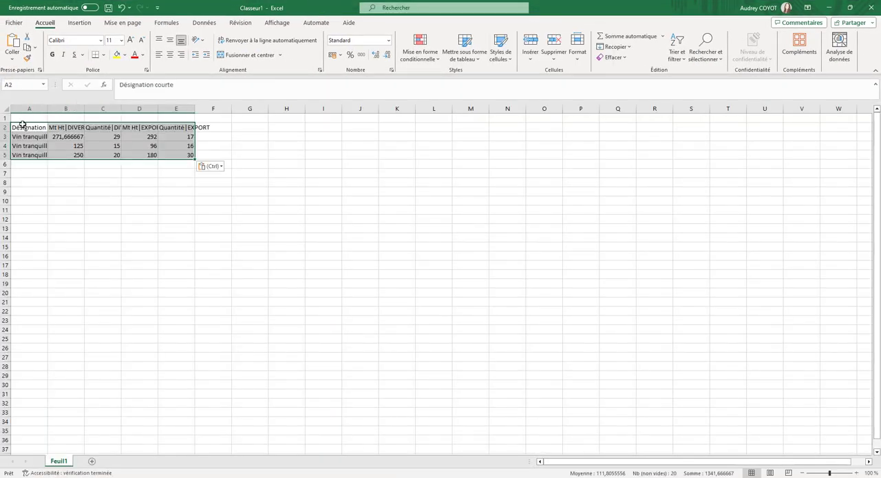
{"action": "left_click", "coordinate": [202, 235]}
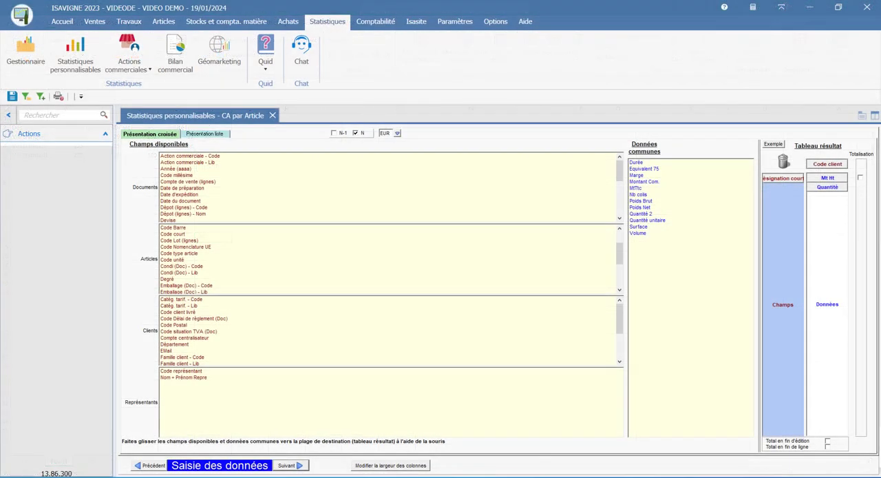